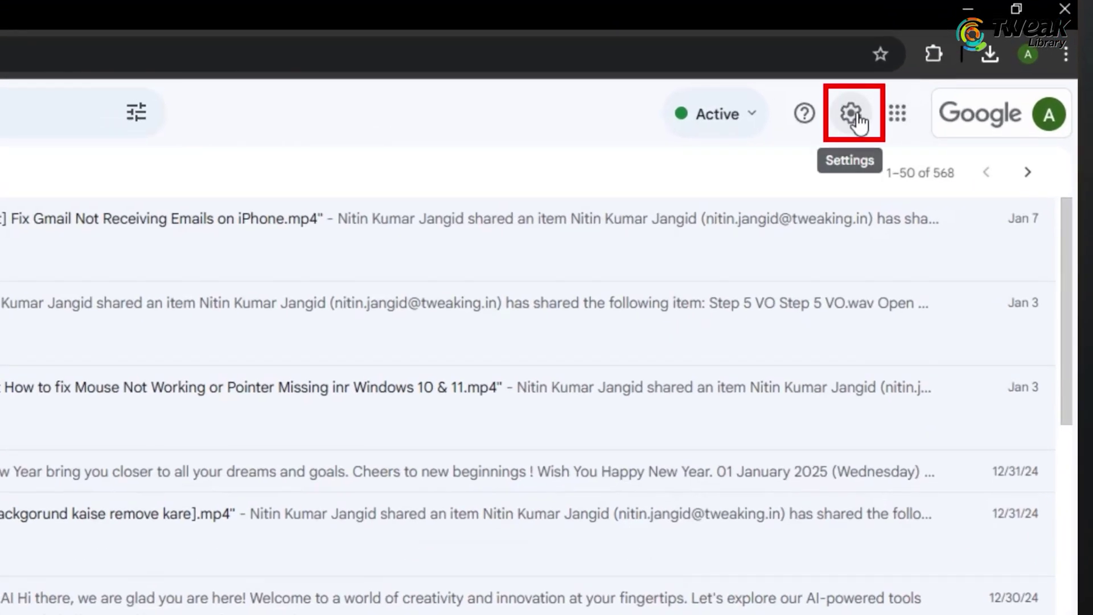
Open Gmail's full settings from the gear menu and show the Forwarding and POP/IMAP tab
left_click(851, 115)
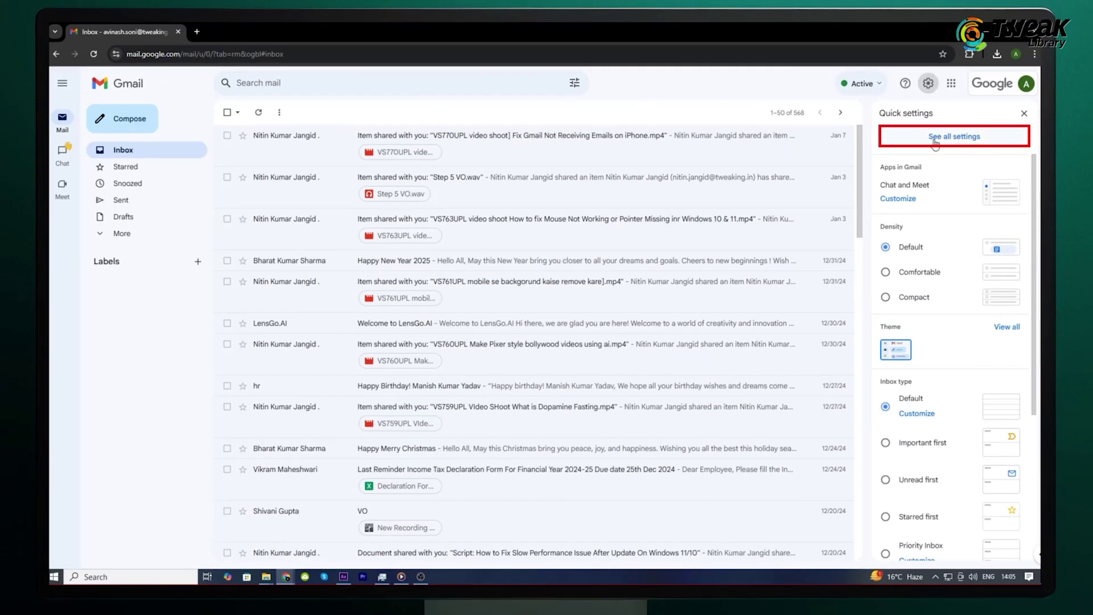
left_click(935, 140)
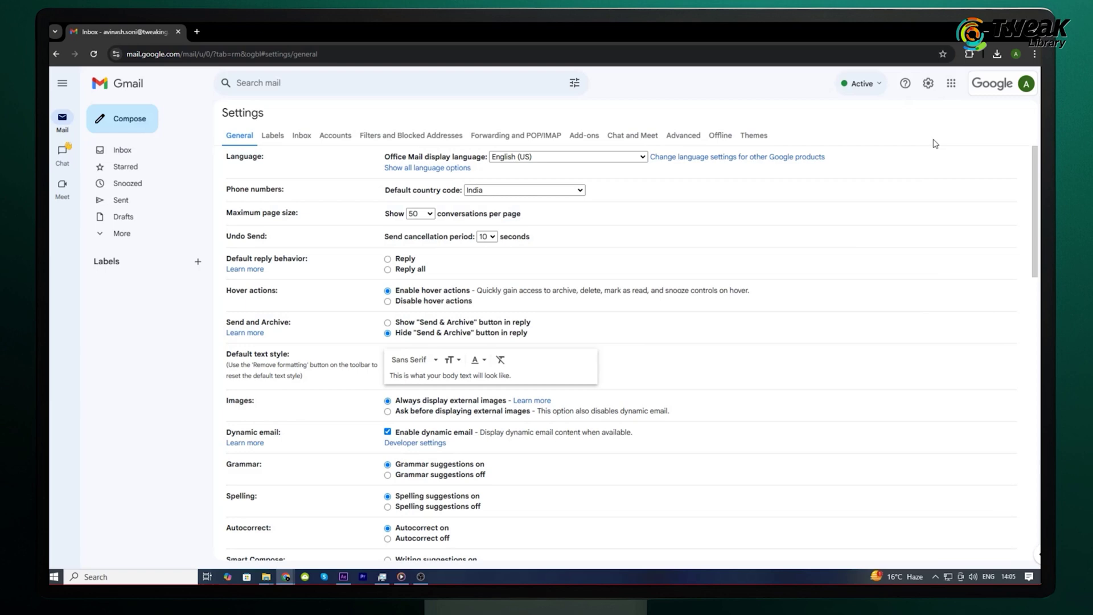
left_click(541, 136)
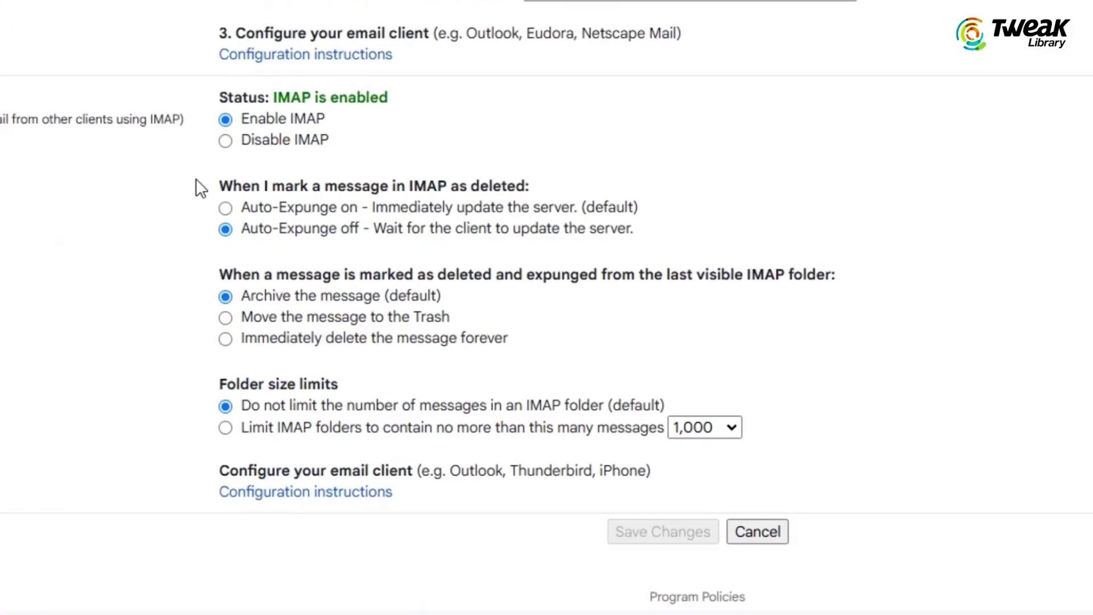